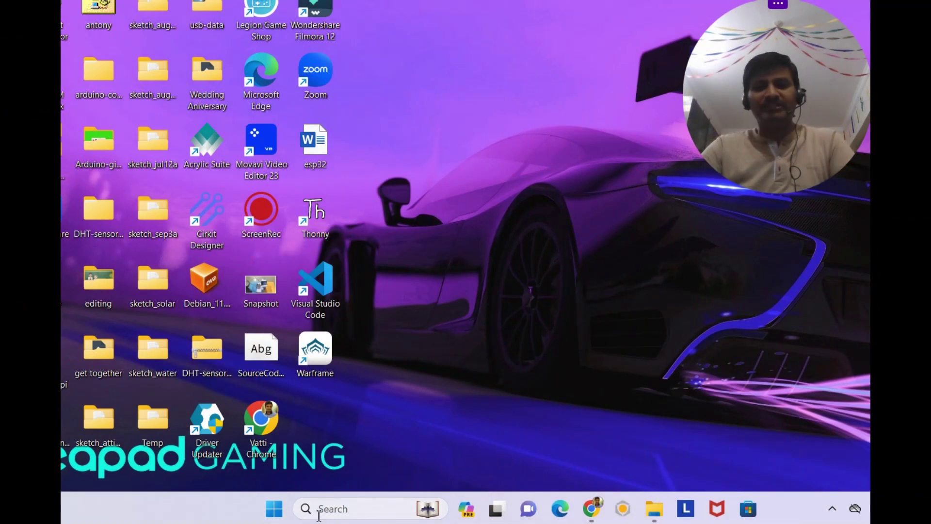
Open Device Manager and expand Universal Serial Bus controllers and Ports (COM & LPT) to reveal CP210x on COM6.
{"action": "left_click", "coordinate": [318, 509]}
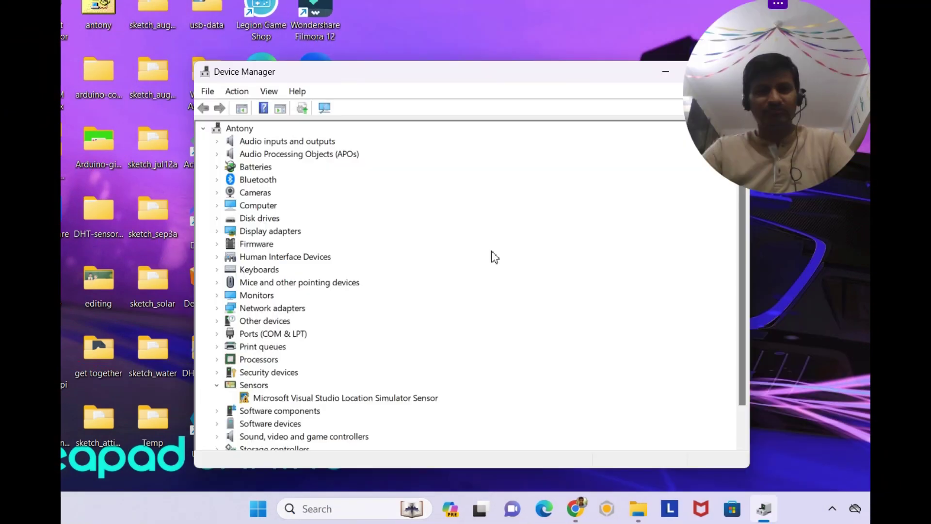
{"action": "scroll", "coordinate": [436, 260], "scroll_direction": "down", "scroll_amount": 1}
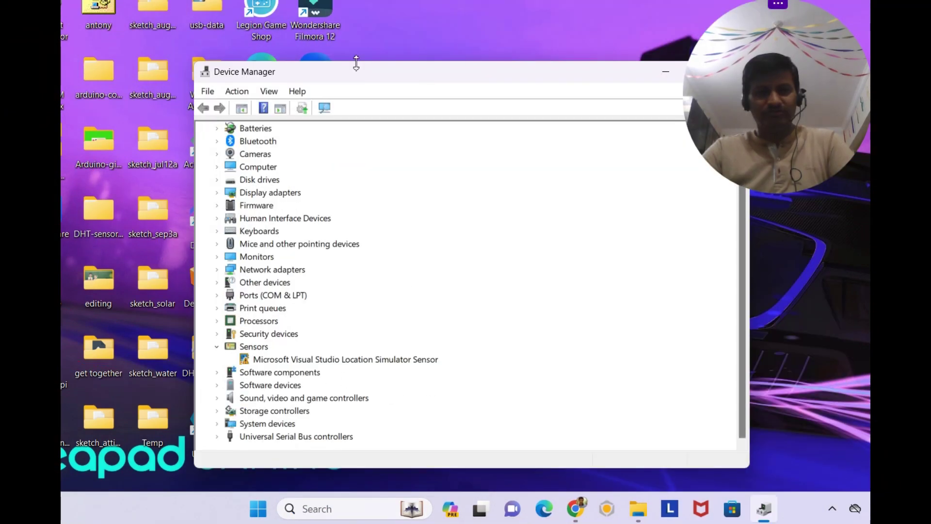
{"action": "left_click_drag", "start_coordinate": [376, 75], "coordinate": [363, 26]}
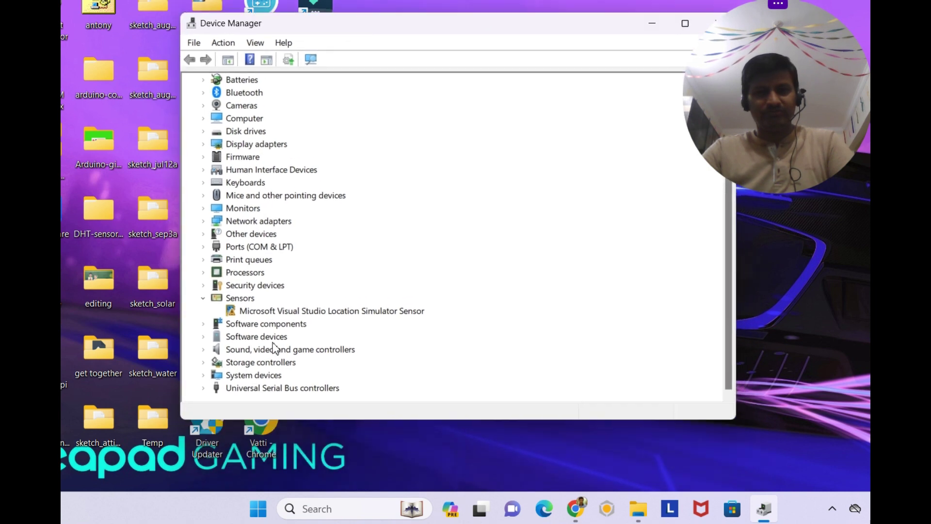
{"action": "left_click", "coordinate": [202, 388]}
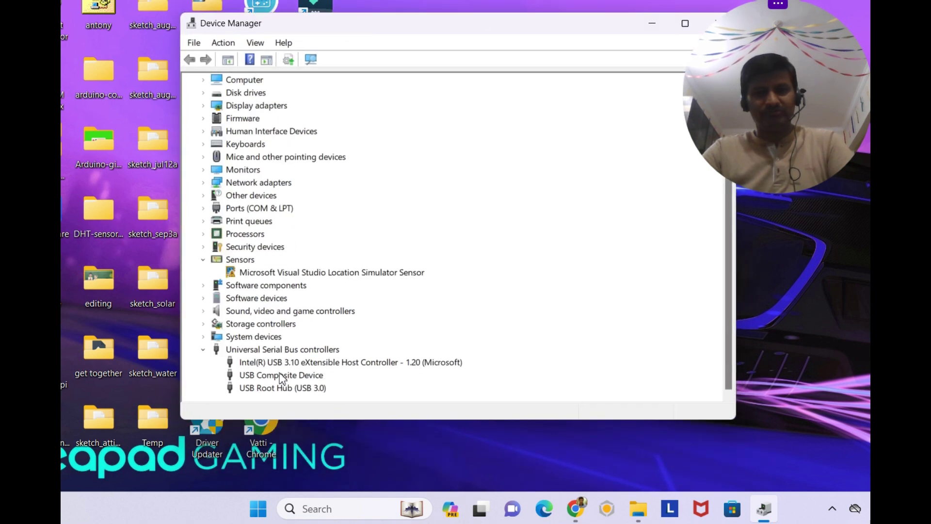
{"action": "left_click", "coordinate": [204, 208]}
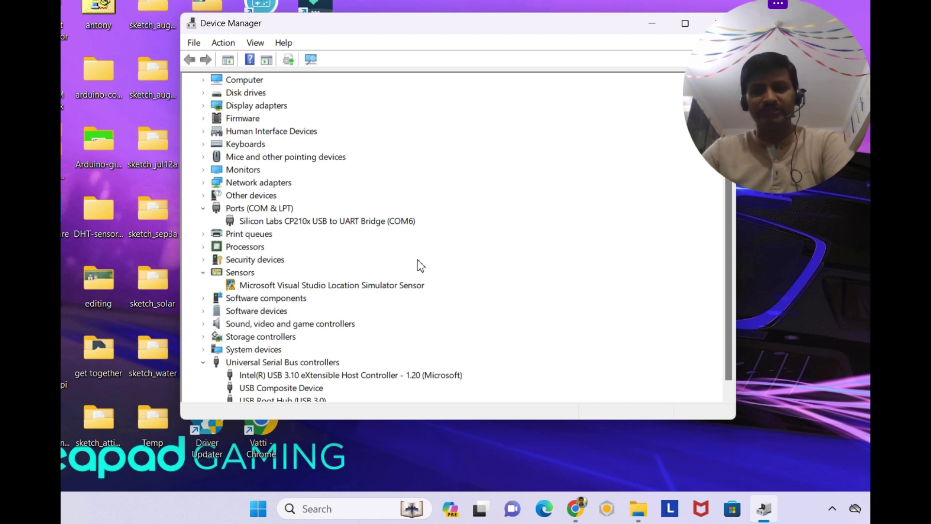
Run 'mode COM6' in Command Prompt, which reports COM6 is not currently available.
{"action": "left_click", "coordinate": [368, 509]}
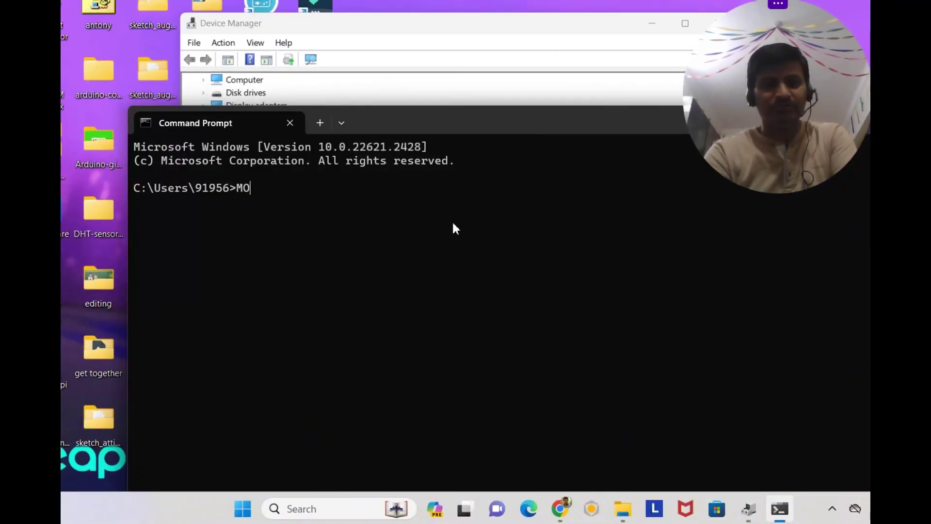
{"action": "key", "text": "BackSpace"}
{"action": "key", "text": "BackSpace"}
{"action": "key", "text": "Caps_Lock"}
{"action": "type", "text": "mode"}
{"action": "key", "text": "Caps_Lock"}
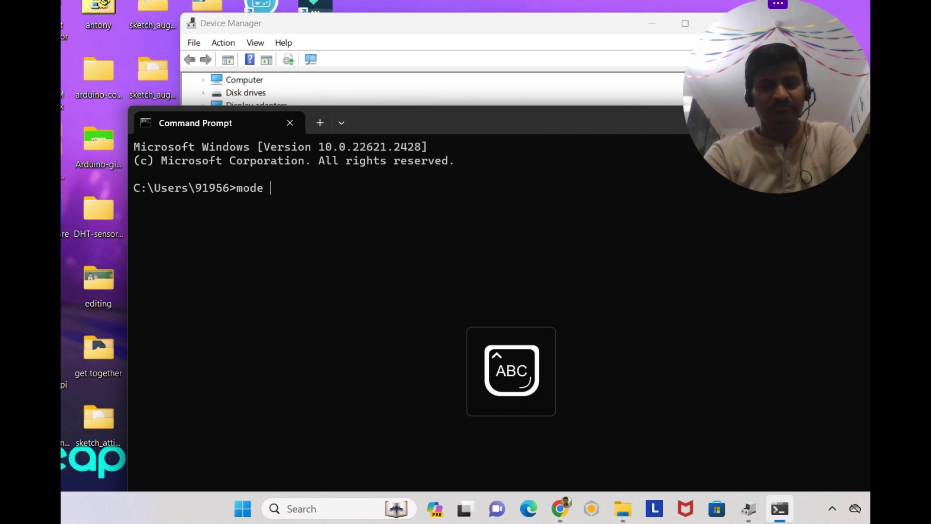
{"action": "type", "text": "COM6"}
{"action": "key", "text": "Return"}
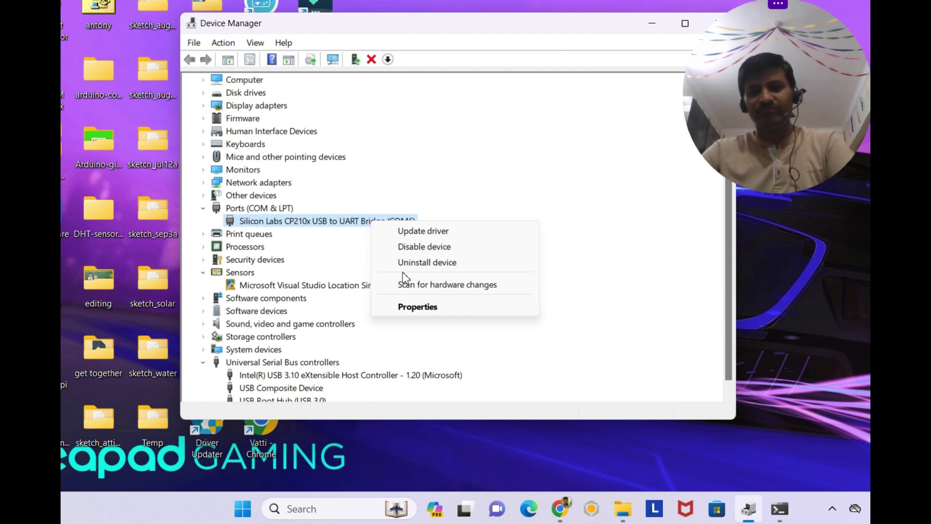
Review the CP210x COM6 bridge's port, driver, details, events and power tabs, then cancel without changes.
{"action": "left_click", "coordinate": [418, 307]}
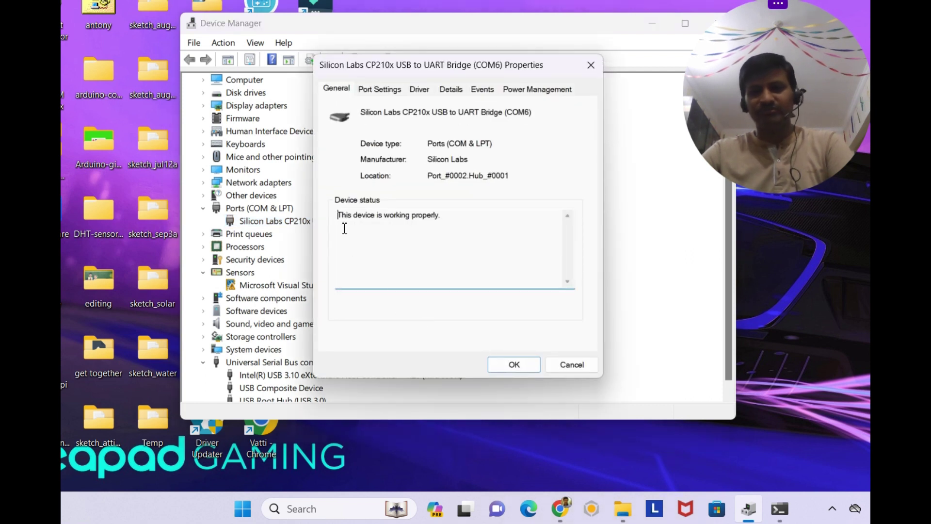
{"action": "left_click", "coordinate": [379, 91]}
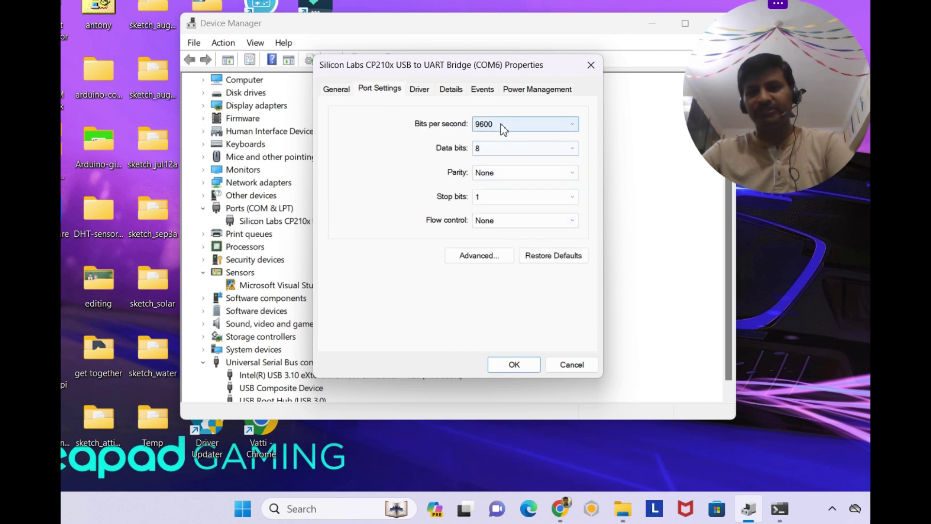
{"action": "left_click", "coordinate": [420, 89]}
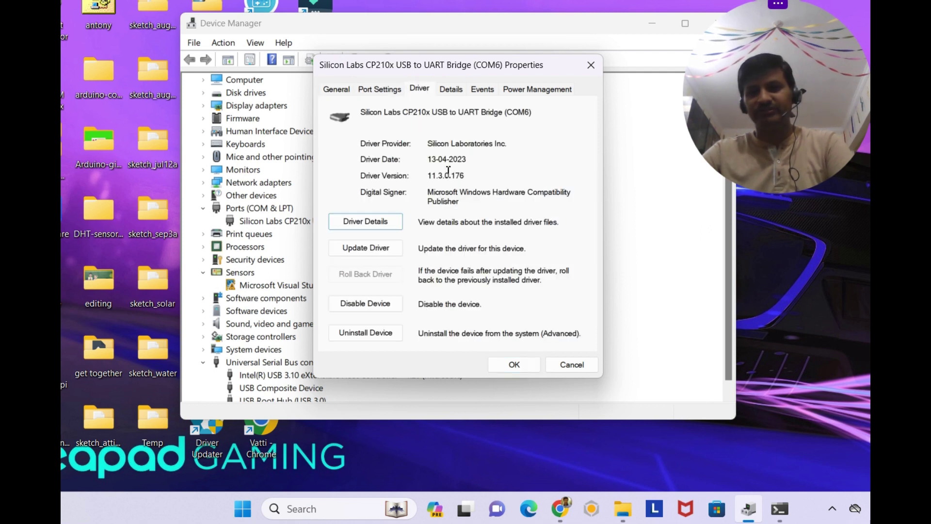
{"action": "left_click", "coordinate": [453, 90]}
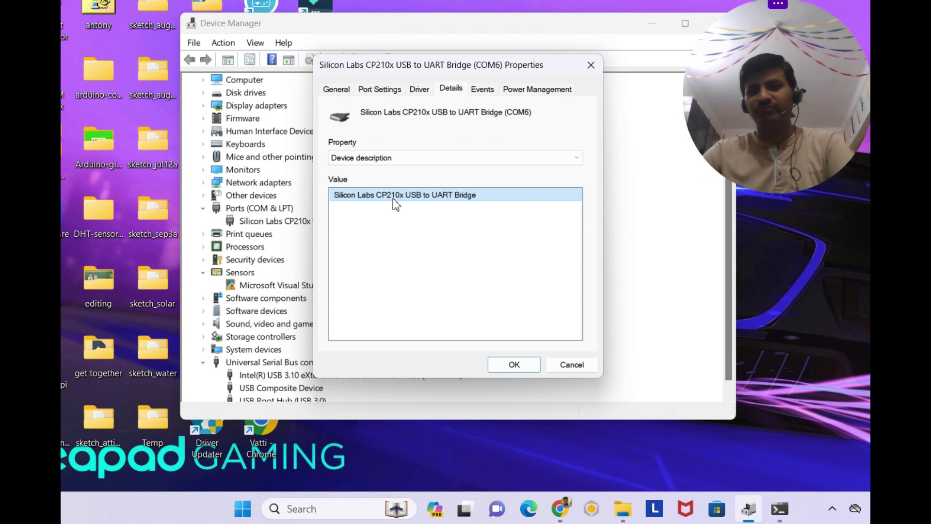
{"action": "left_click", "coordinate": [482, 90]}
{"action": "scroll", "coordinate": [479, 224], "scroll_direction": "down", "scroll_amount": 2}
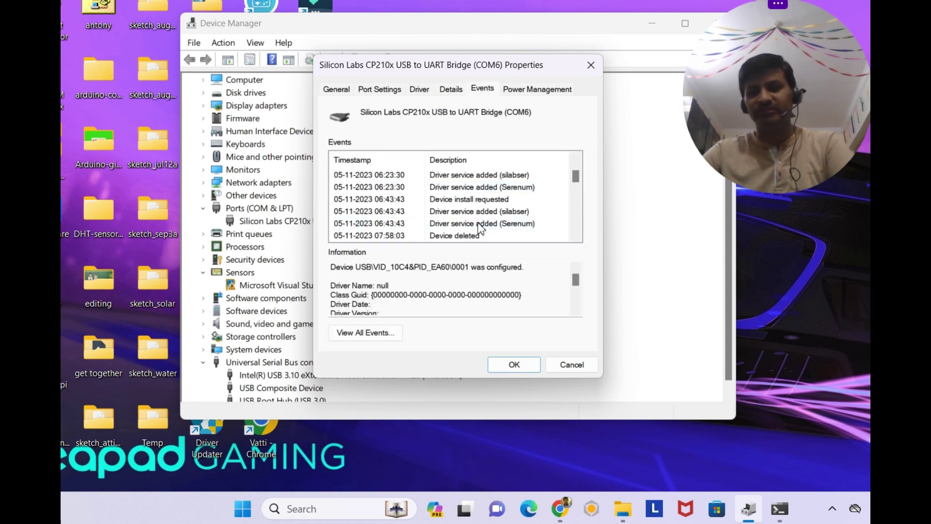
{"action": "scroll", "coordinate": [478, 223], "scroll_direction": "down", "scroll_amount": 1}
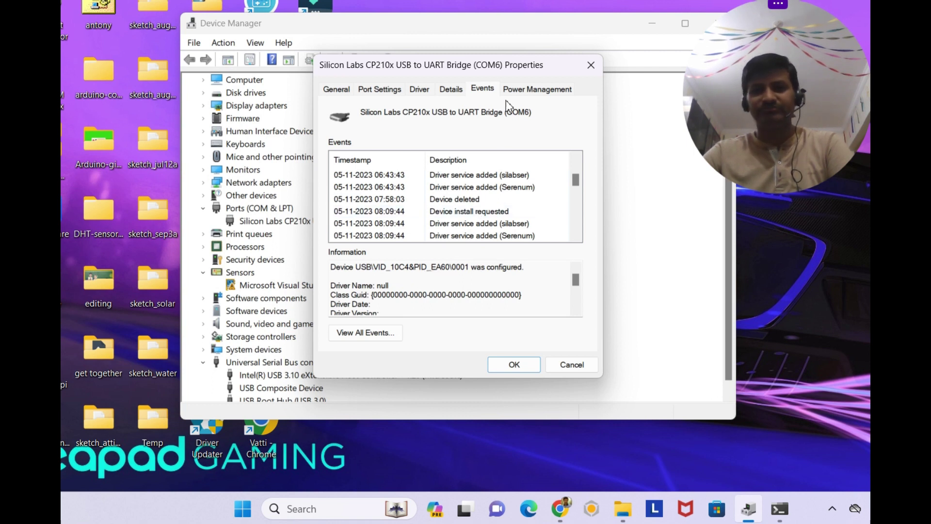
{"action": "left_click", "coordinate": [516, 88]}
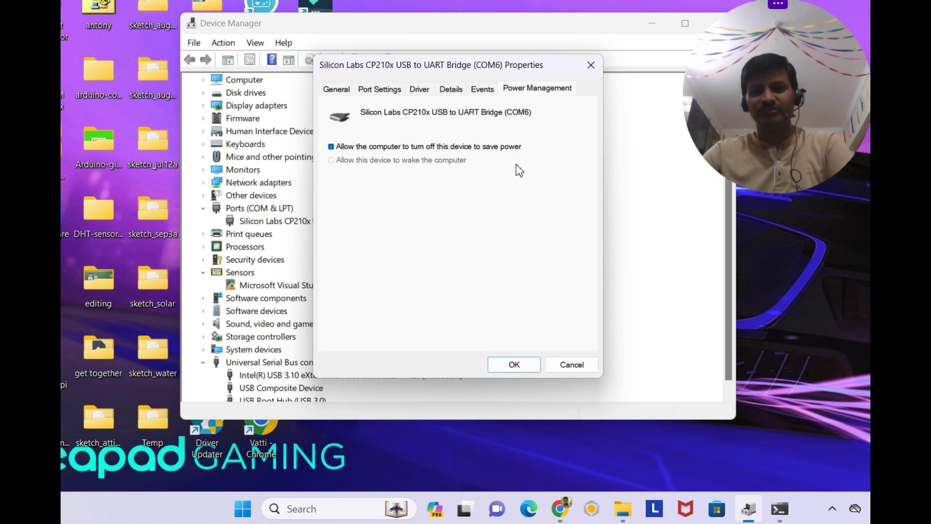
{"action": "left_click", "coordinate": [571, 365]}
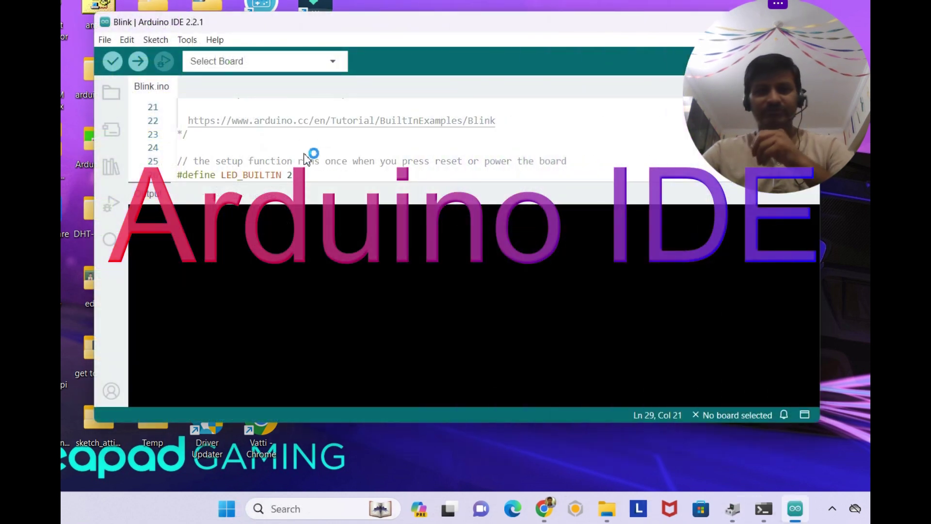
Switch the target from ESP32-S3-USB-OTG on COM11 to DOIT ESP32 DEVKIT V1 on COM6.
{"action": "scroll", "coordinate": [341, 178], "scroll_direction": "down", "scroll_amount": 3}
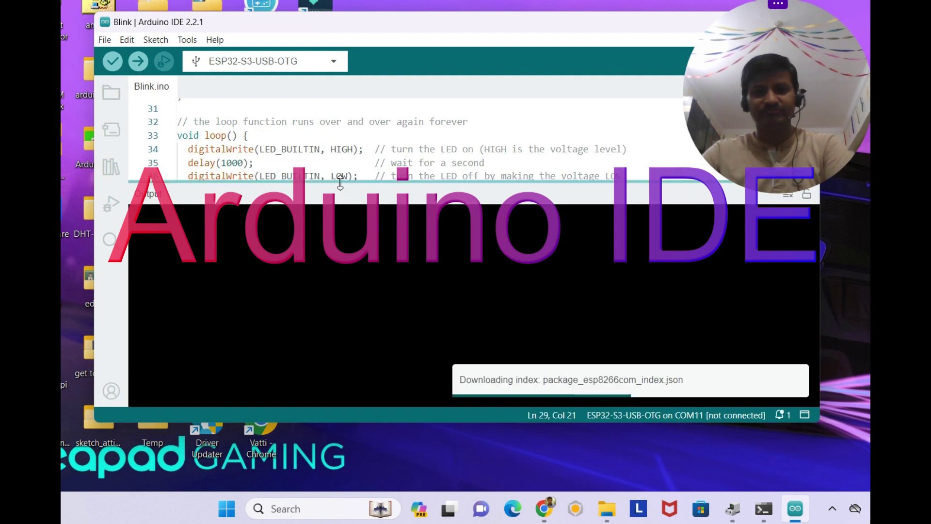
{"action": "left_click_drag", "start_coordinate": [341, 180], "coordinate": [350, 290]}
{"action": "left_click", "coordinate": [335, 63]}
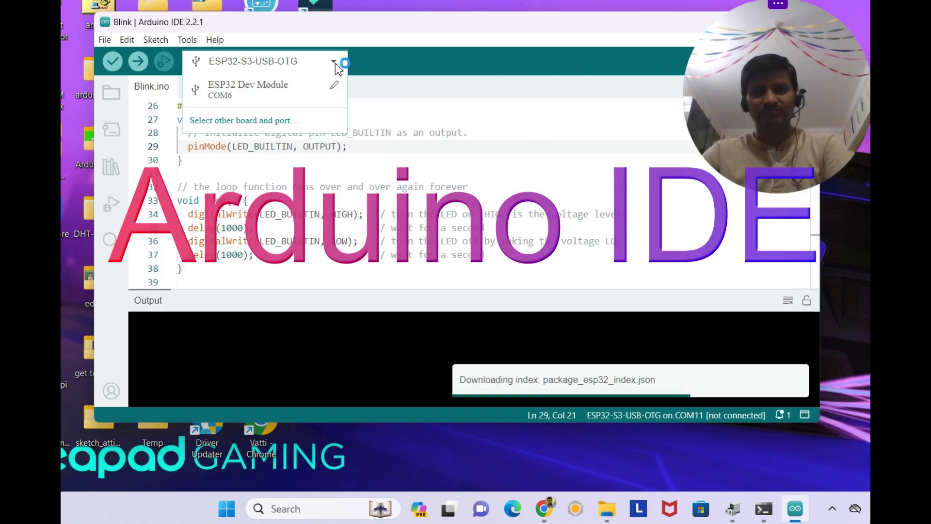
{"action": "left_click", "coordinate": [307, 127]}
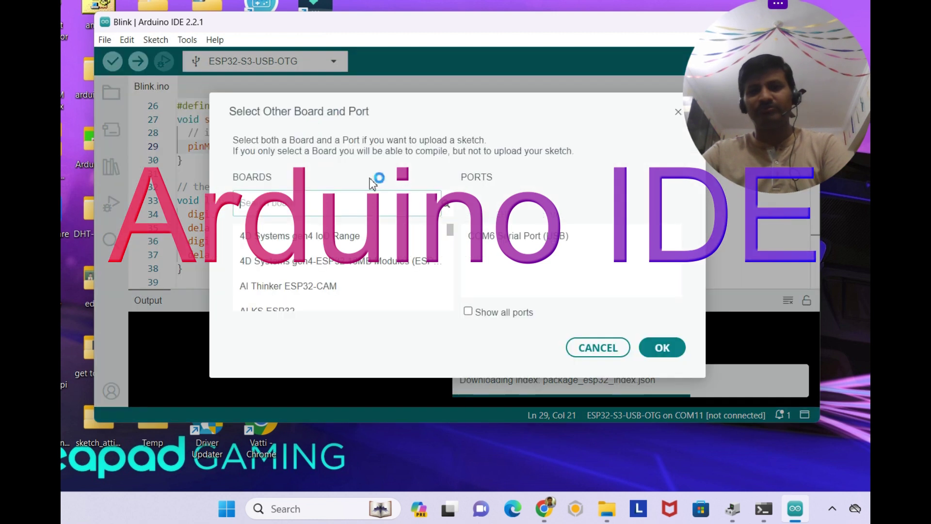
{"action": "type", "text": "doi"}
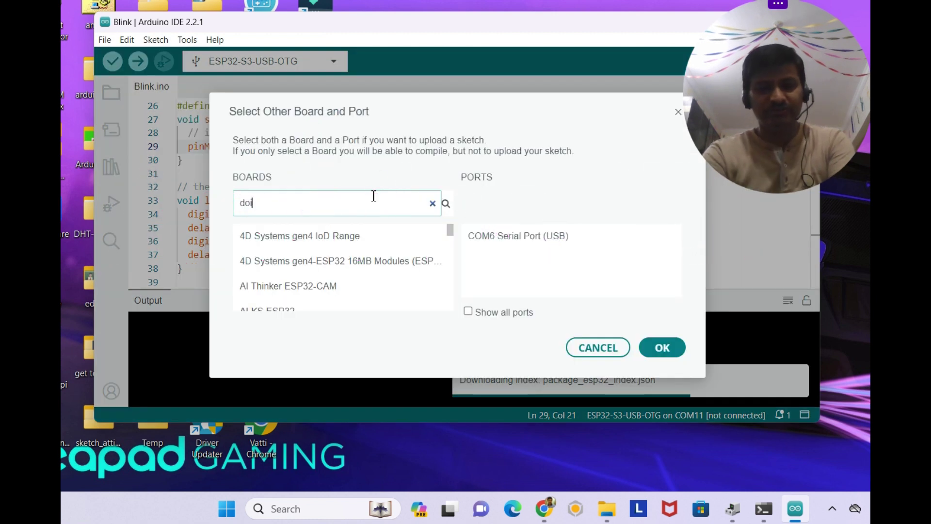
{"action": "type", "text": "t esp32"}
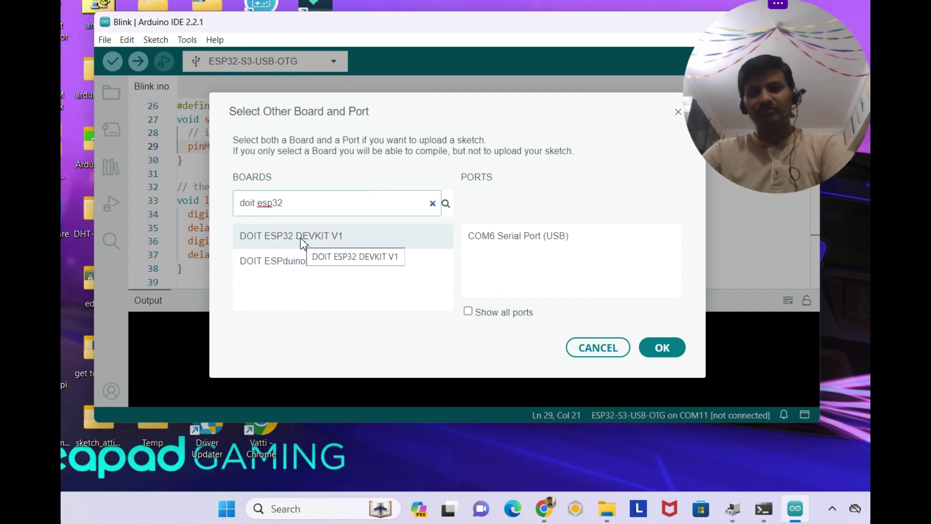
{"action": "left_click", "coordinate": [300, 237]}
{"action": "left_click", "coordinate": [541, 249]}
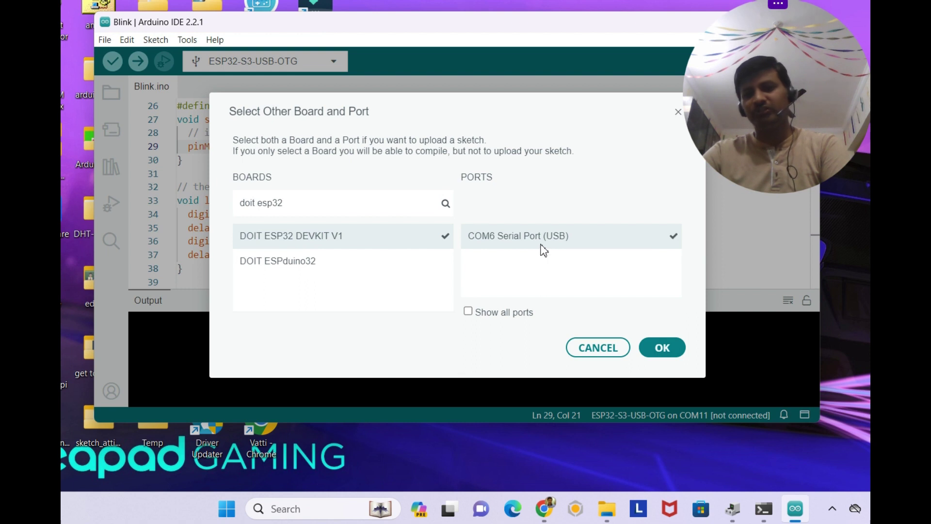
{"action": "left_click", "coordinate": [661, 347]}
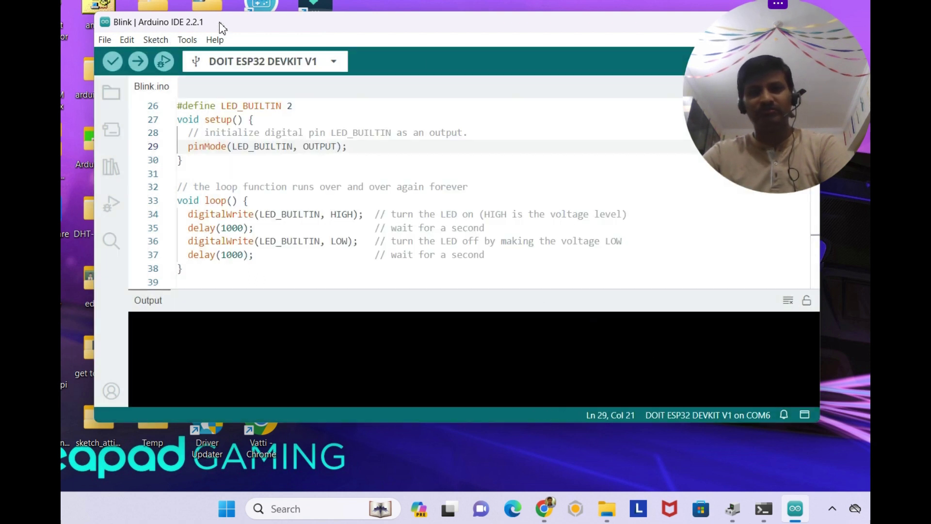
Verify Blink (237117 bytes storage, 21048 bytes dynamic memory) and check the Tools board and port.
{"action": "left_click_drag", "start_coordinate": [219, 22], "coordinate": [212, 7]}
{"action": "left_click", "coordinate": [150, 26]}
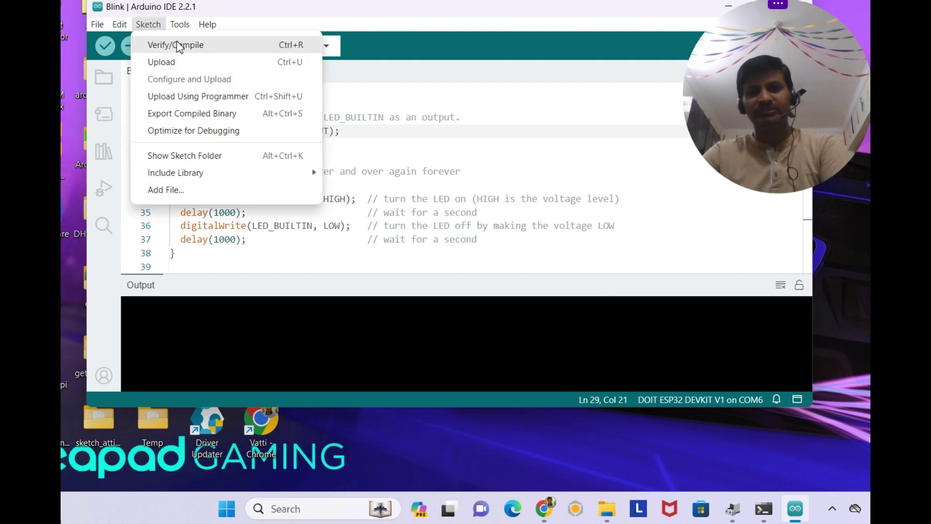
{"action": "left_click", "coordinate": [179, 45]}
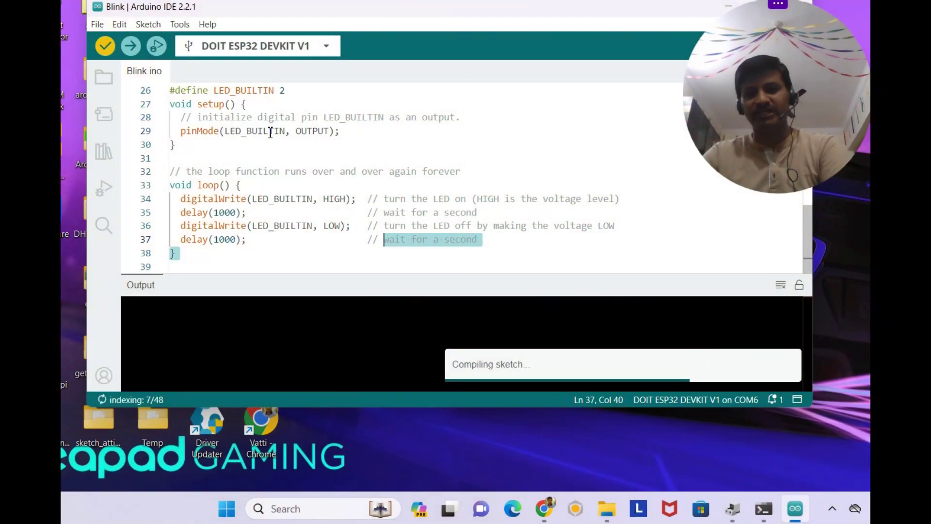
{"action": "mouse_move", "coordinate": [271, 139]}
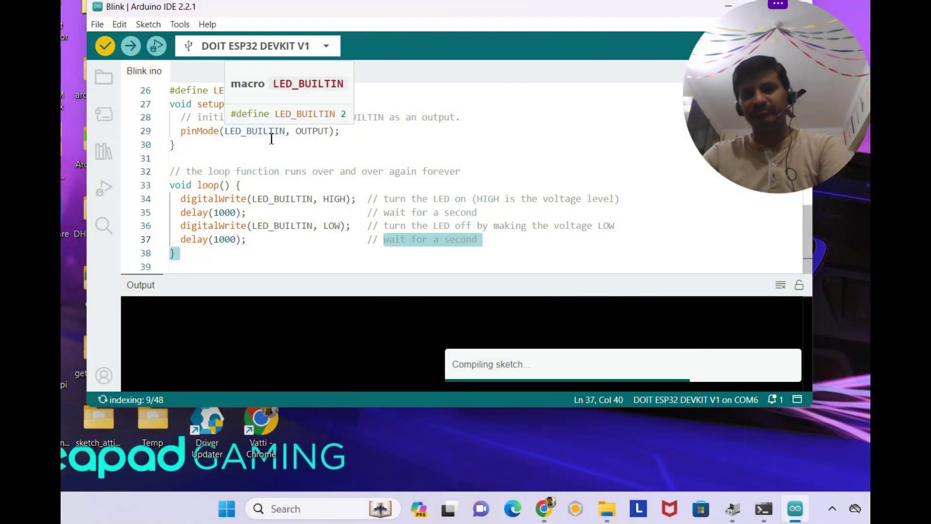
{"action": "left_click_drag", "start_coordinate": [294, 274], "coordinate": [291, 220]}
{"action": "mouse_move", "coordinate": [269, 127]}
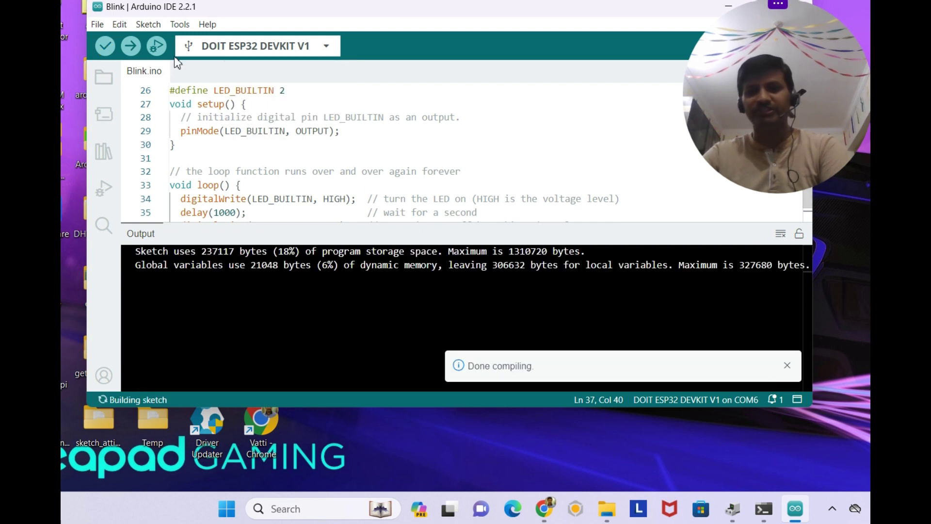
{"action": "left_click", "coordinate": [175, 27]}
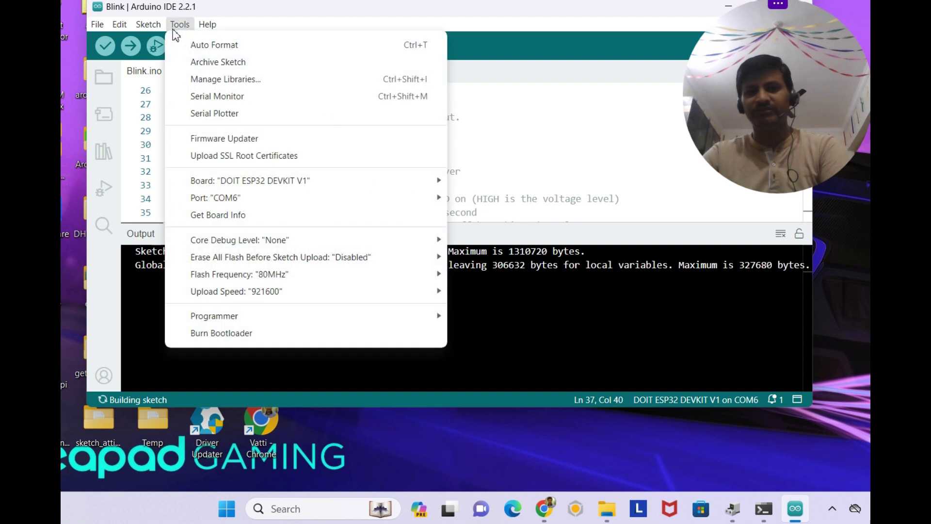
{"action": "left_click", "coordinate": [148, 26]}
{"action": "left_click", "coordinate": [148, 27]}
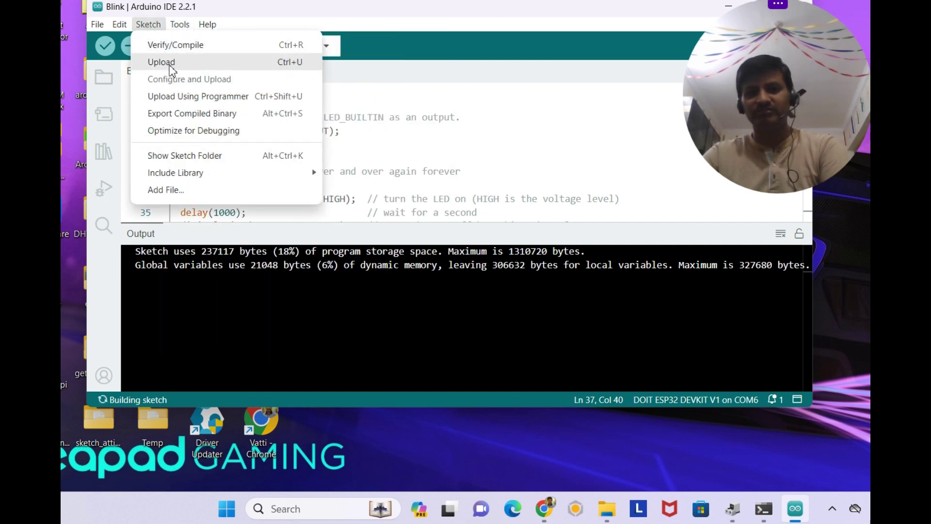
Upload Blink to the ESP32, which fails because COM6 doesn't exist, and dismiss the error.
{"action": "left_click", "coordinate": [167, 62]}
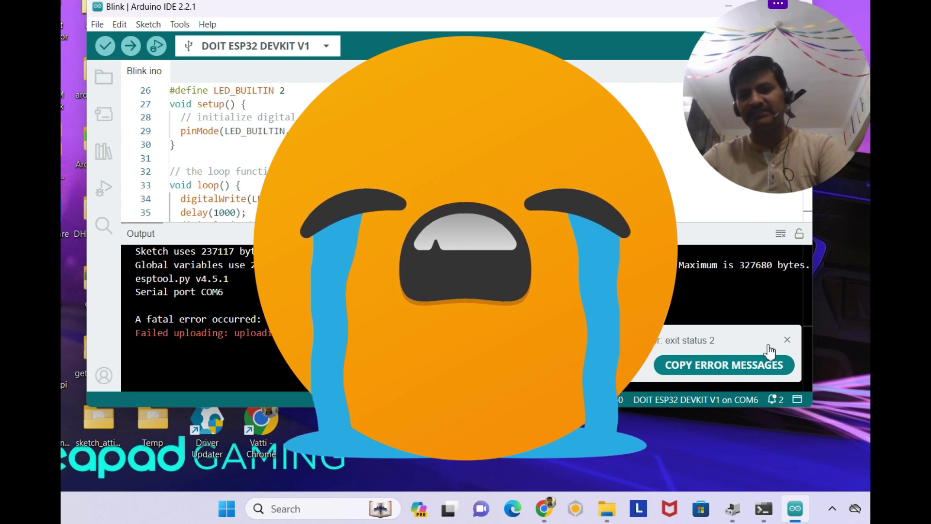
{"action": "left_click", "coordinate": [786, 339]}
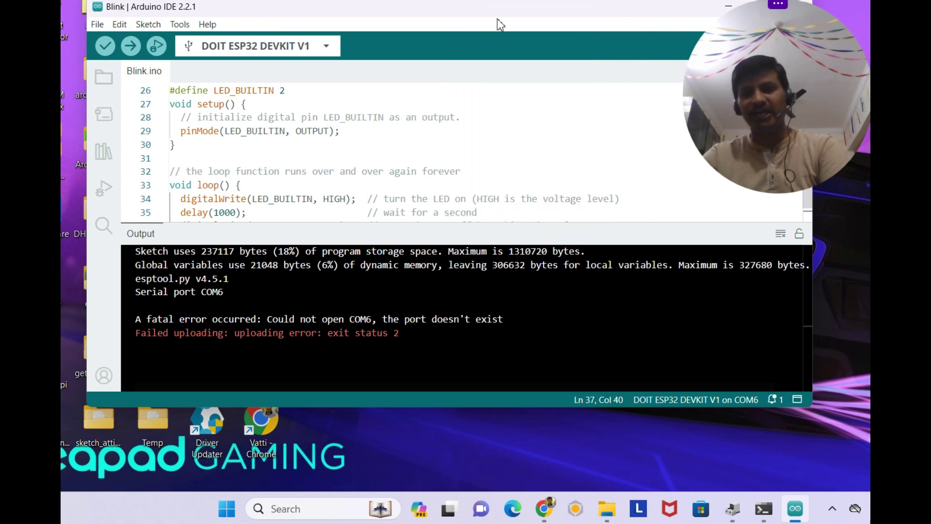
{"action": "left_click_drag", "start_coordinate": [509, 15], "coordinate": [447, 92]}
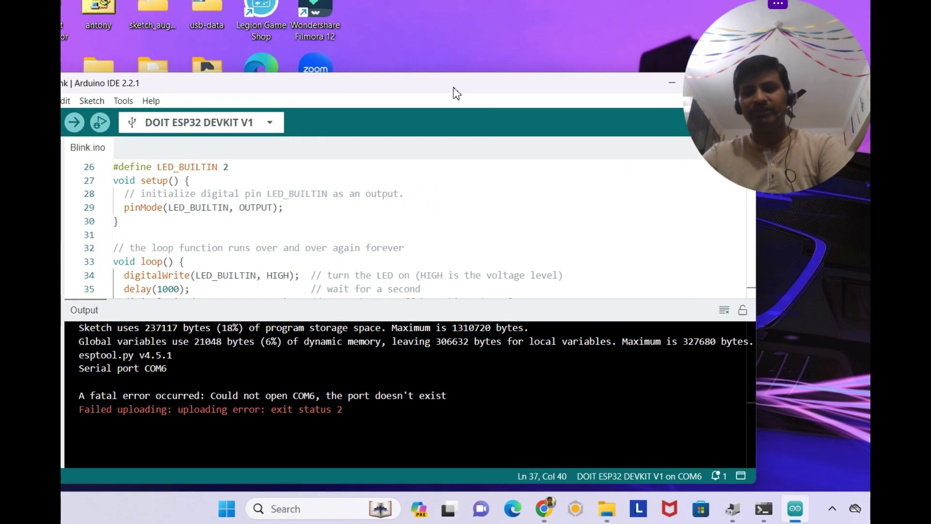
Rerun 'mode COM6' in Command Prompt, still reporting COM6 unavailable, then show the desktop.
{"action": "left_click", "coordinate": [667, 84]}
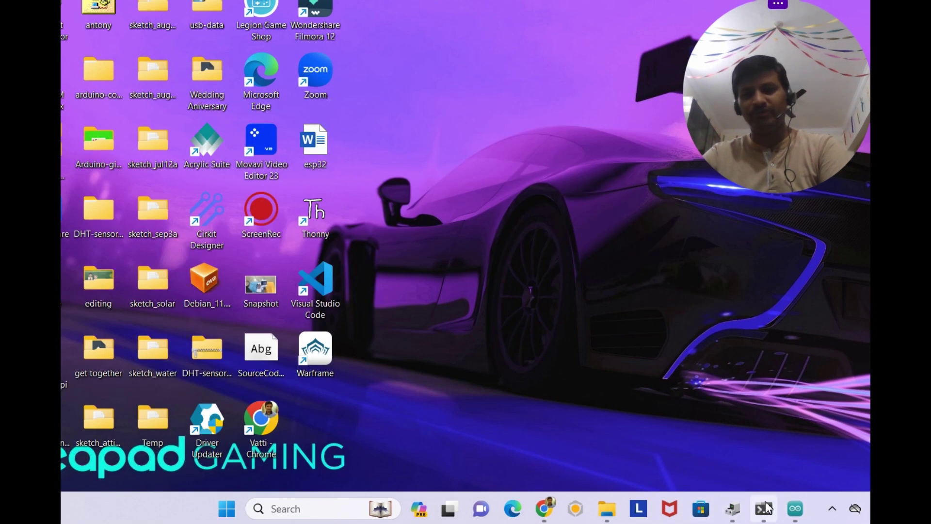
{"action": "left_click", "coordinate": [764, 509]}
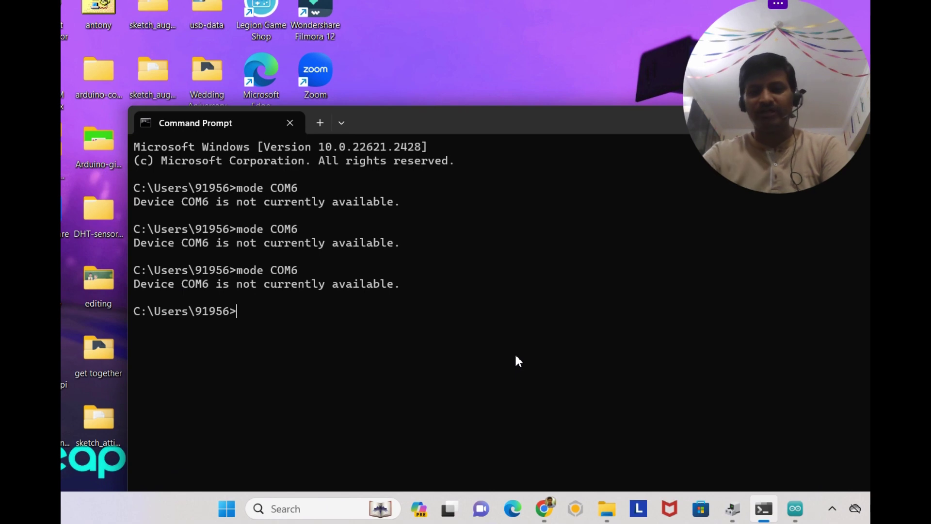
{"action": "key", "text": "Up"}
{"action": "key", "text": "Return"}
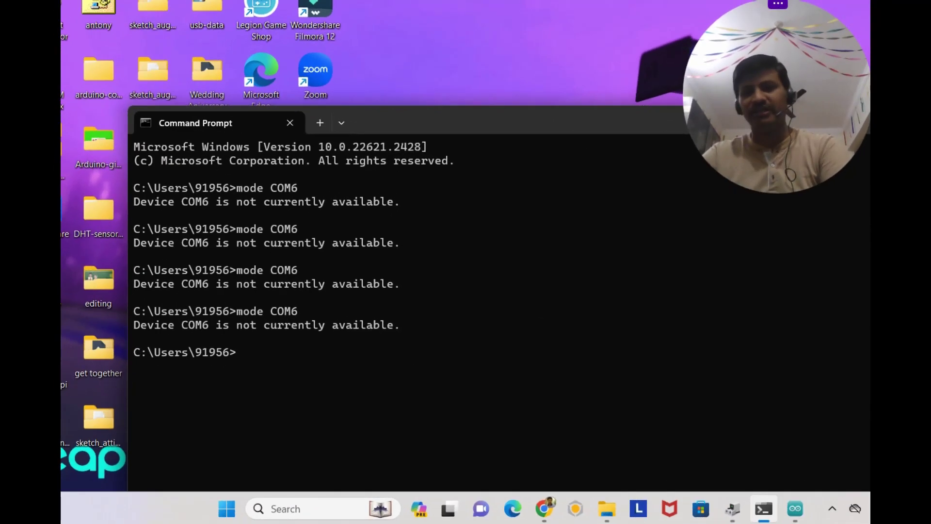
{"action": "key", "text": "super+d"}
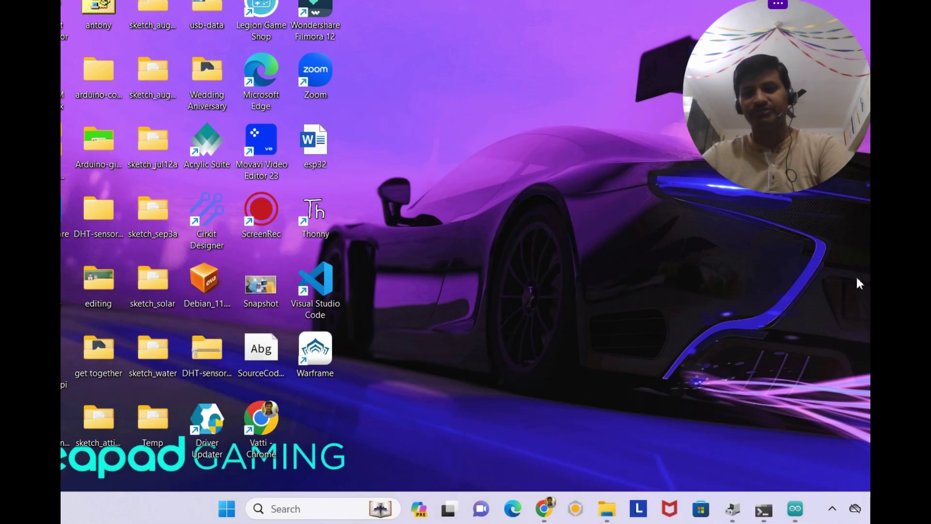
Restore the taskbar window showing the EXTRACT-DRIVERS folder with four CP210x driver folders.
{"action": "left_click", "coordinate": [736, 513]}
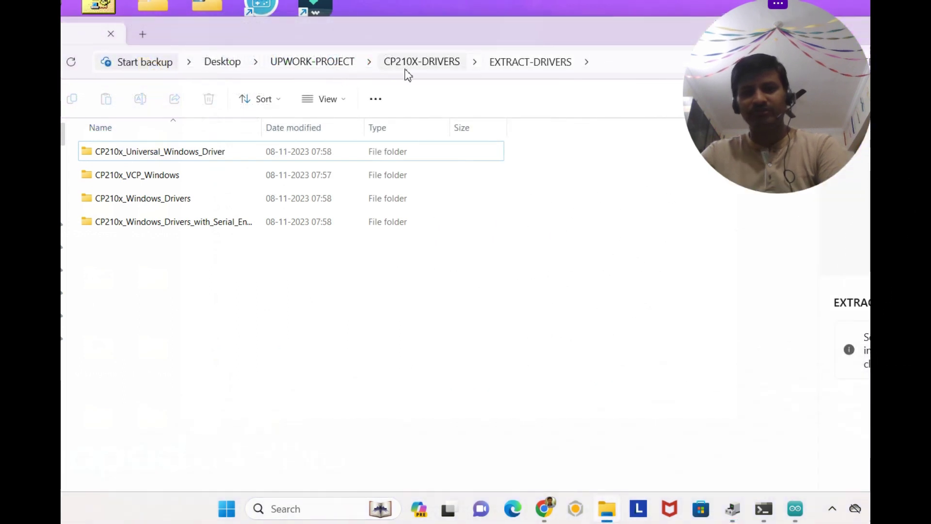
Go up to CP210X-DRIVERS to see the driver zips, then switch to the Silicon Labs downloads page.
{"action": "left_click", "coordinate": [405, 69]}
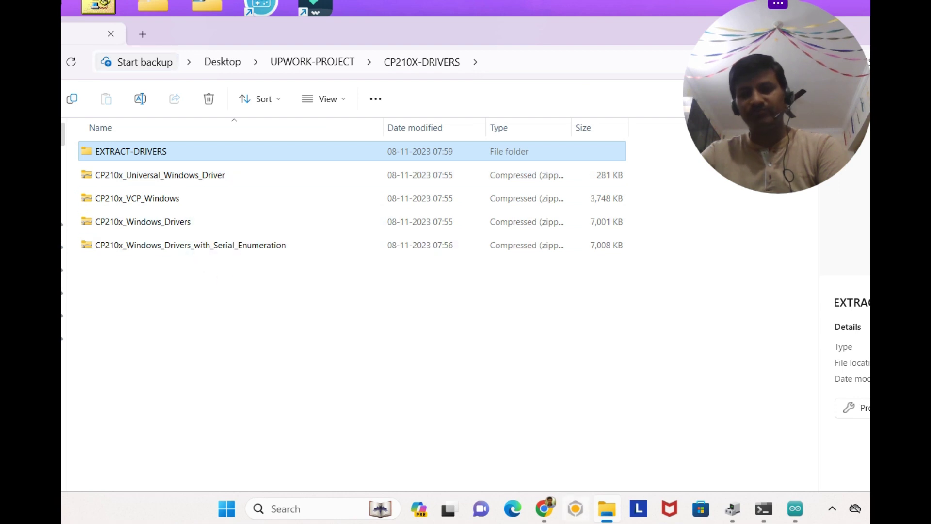
{"action": "key", "text": "alt+Tab"}
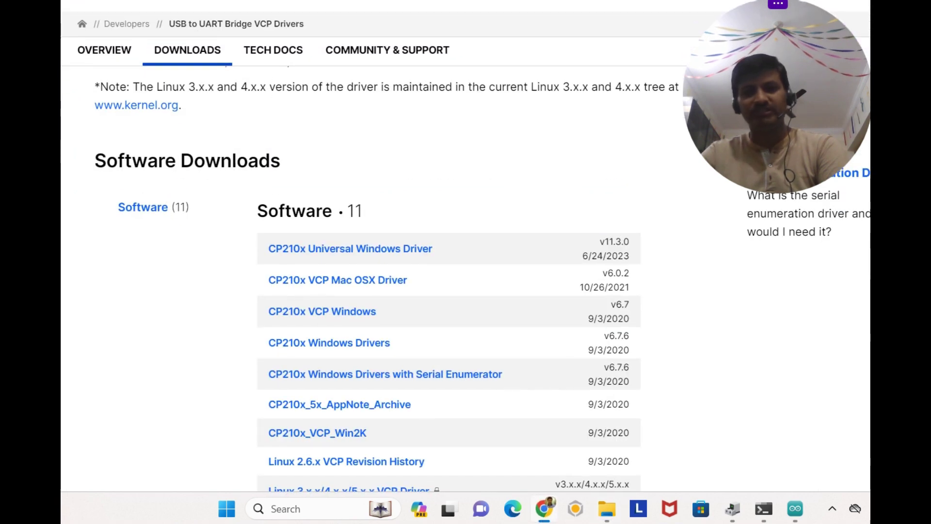
Shrink the browser window and scroll the downloads down to CP210x Universal Windows Driver v11.3.0.
{"action": "key", "text": "super+Down"}
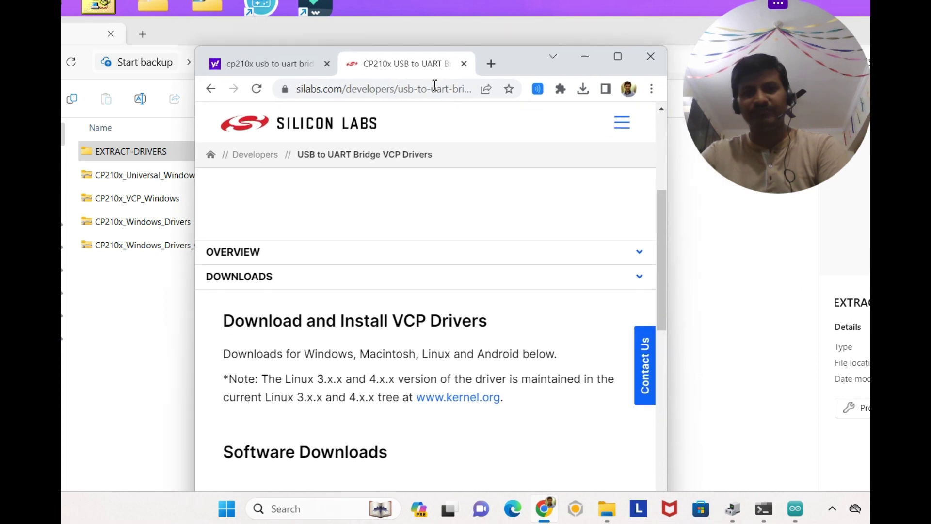
{"action": "scroll", "coordinate": [359, 252], "scroll_direction": "down", "scroll_amount": 3}
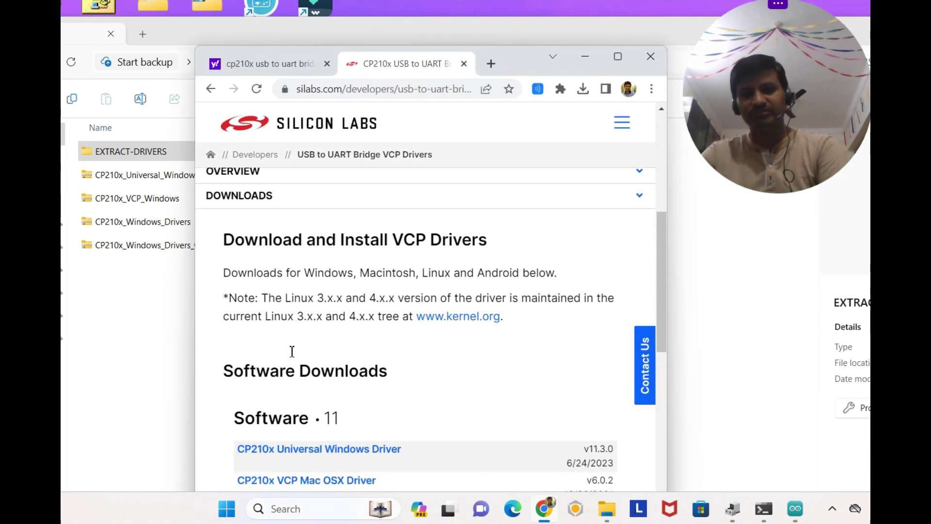
{"action": "scroll", "coordinate": [346, 368], "scroll_direction": "down", "scroll_amount": 3}
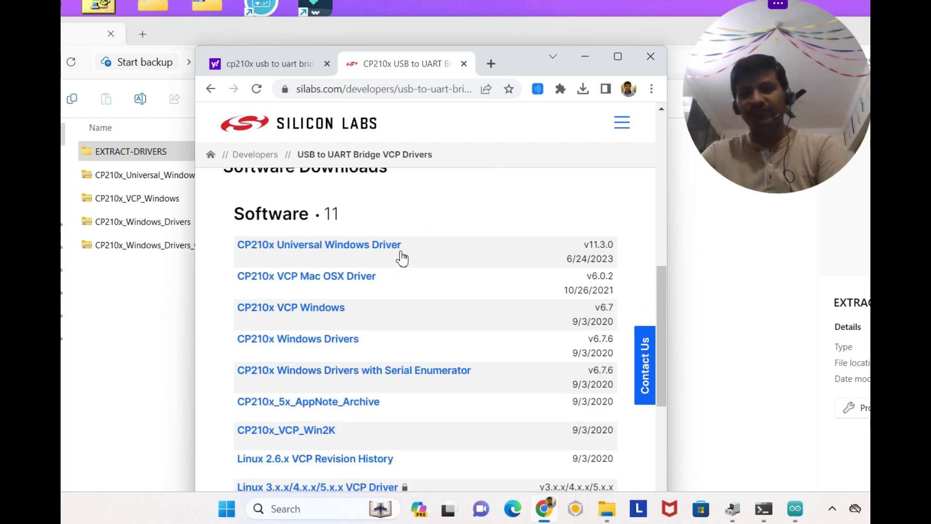
{"action": "scroll", "coordinate": [306, 317], "scroll_direction": "down", "scroll_amount": 1}
{"action": "scroll", "coordinate": [306, 318], "scroll_direction": "down", "scroll_amount": 1}
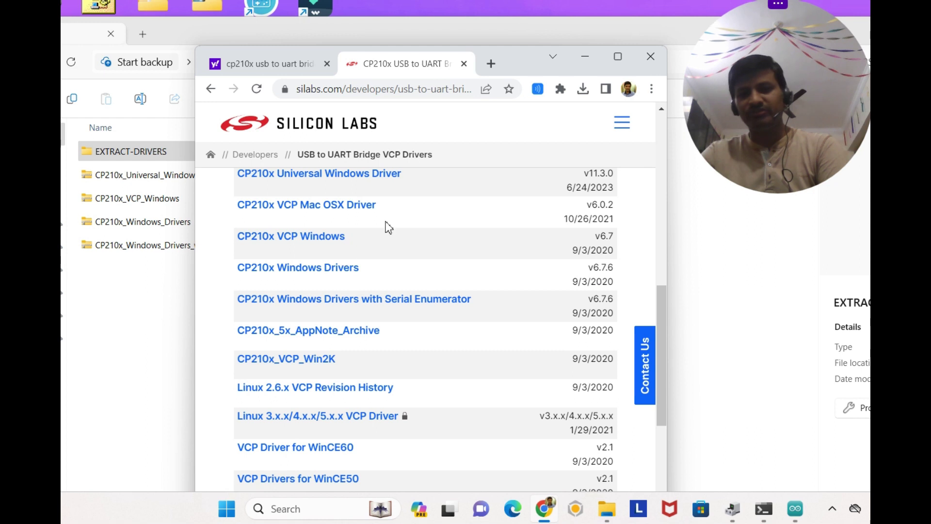
Minimise Chrome and open the EXTRACT-DRIVERS folder containing the extracted CP210x drivers.
{"action": "left_click", "coordinate": [584, 56]}
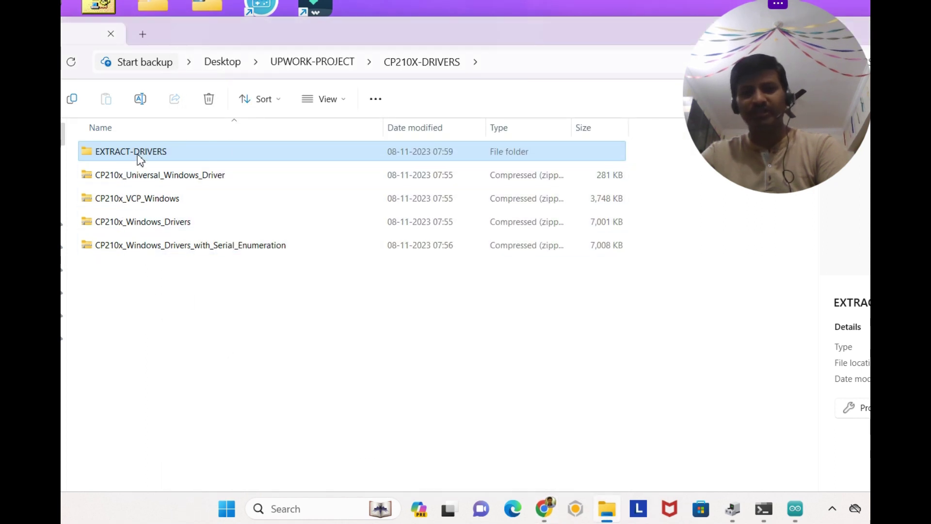
{"action": "double_click", "coordinate": [140, 157]}
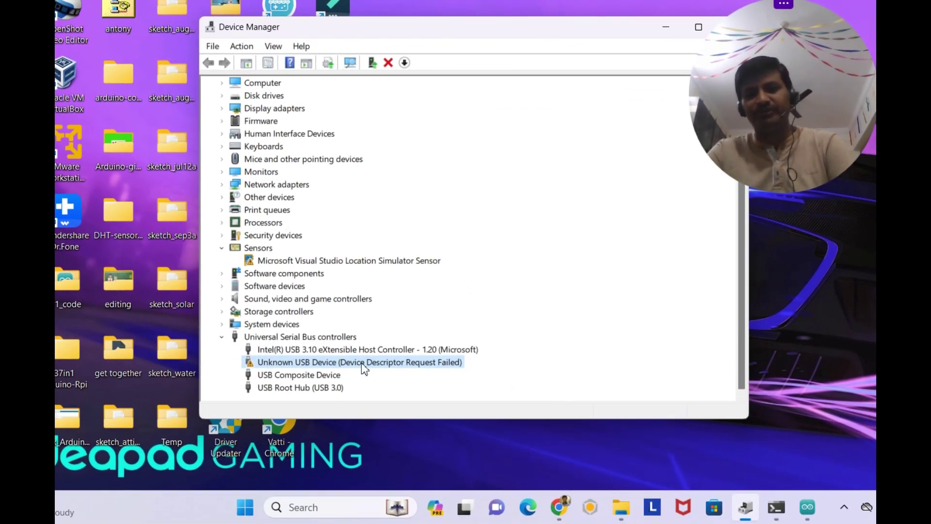
{"action": "right_click", "coordinate": [423, 364]}
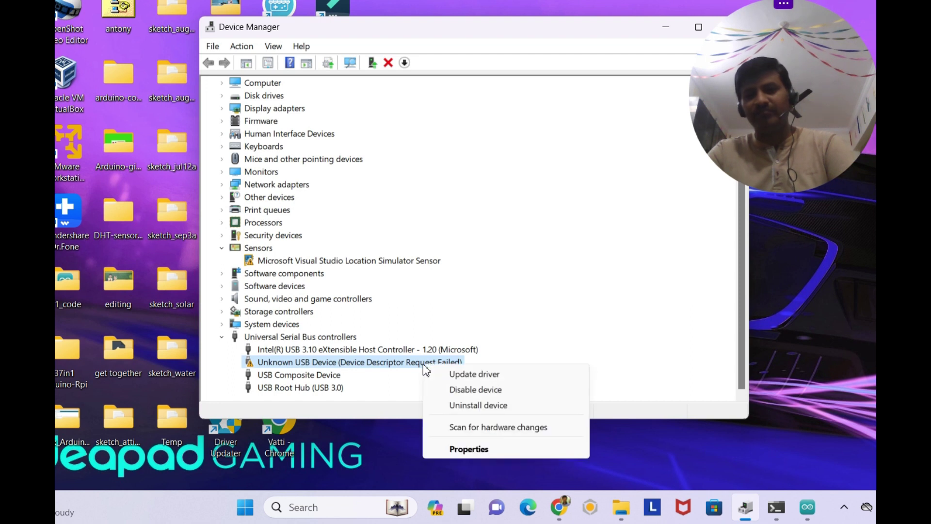
{"action": "left_click", "coordinate": [468, 450]}
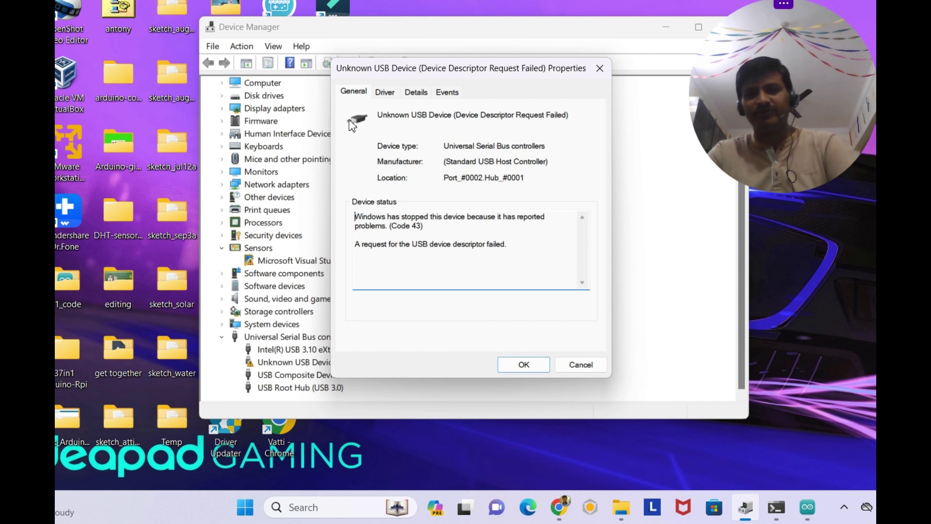
{"action": "left_click", "coordinate": [386, 93]}
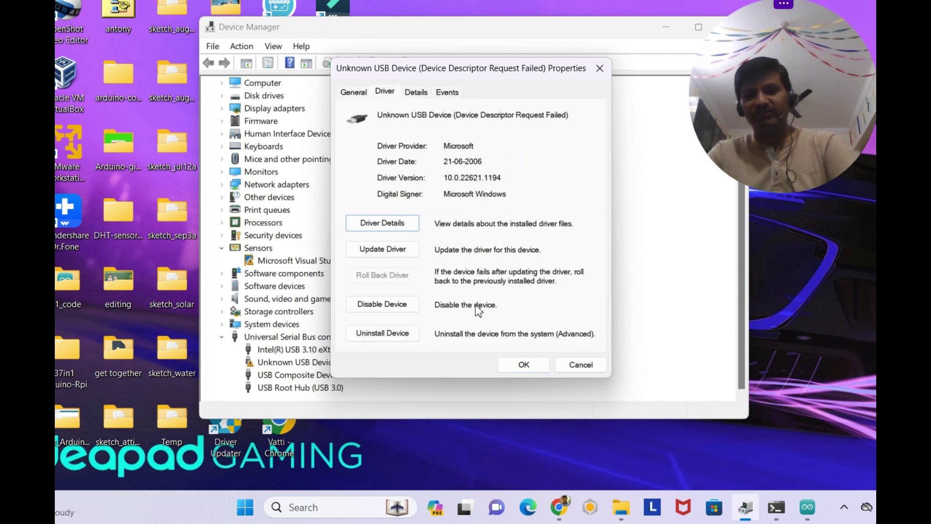
{"action": "left_click", "coordinate": [417, 92]}
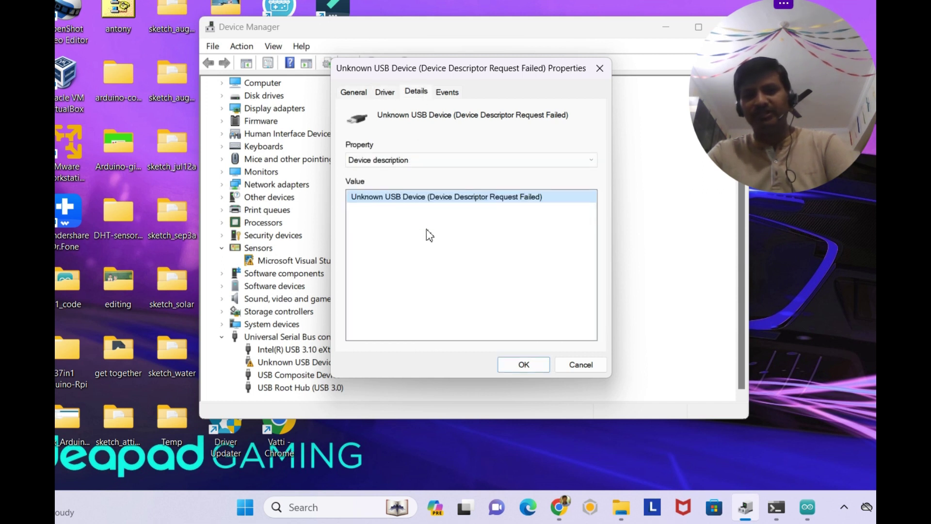
{"action": "left_click", "coordinate": [447, 92]}
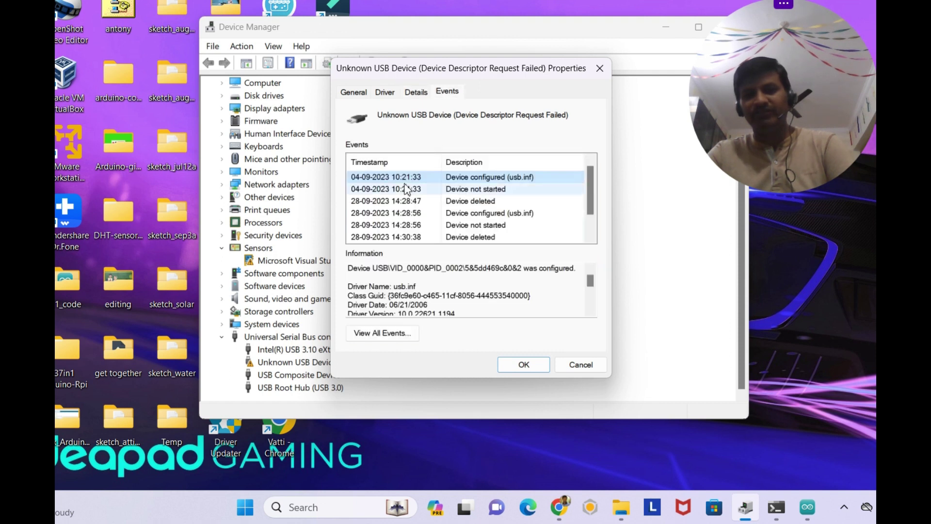
{"action": "left_click", "coordinate": [350, 92]}
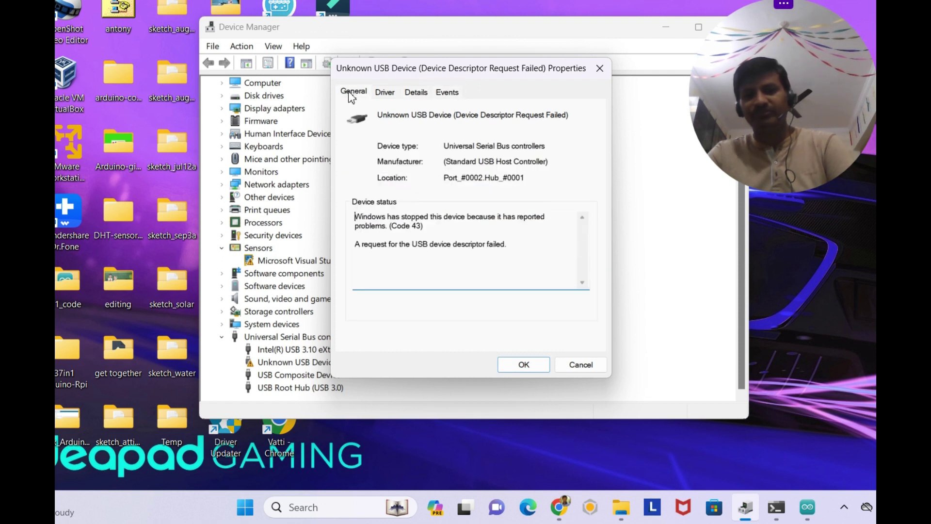
{"action": "left_click", "coordinate": [600, 68]}
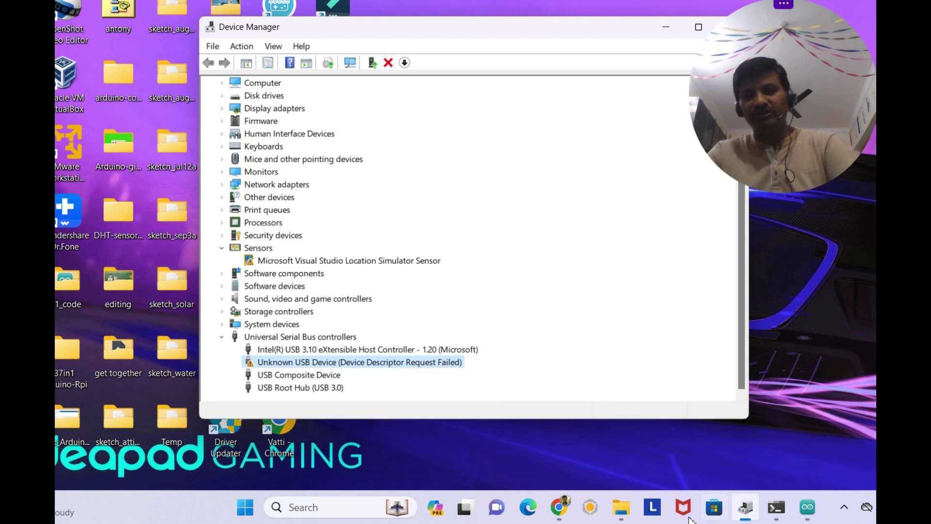
{"action": "left_click", "coordinate": [305, 507]}
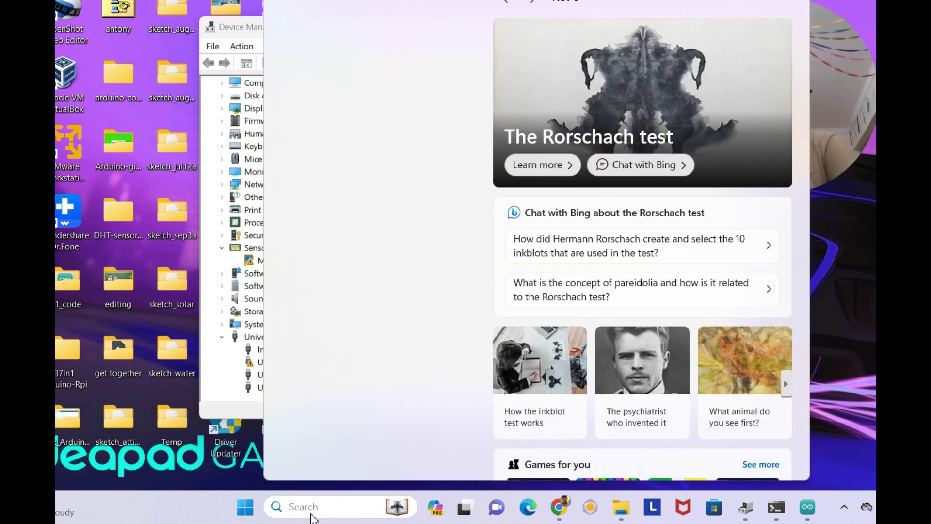
{"action": "left_click", "coordinate": [357, 254]}
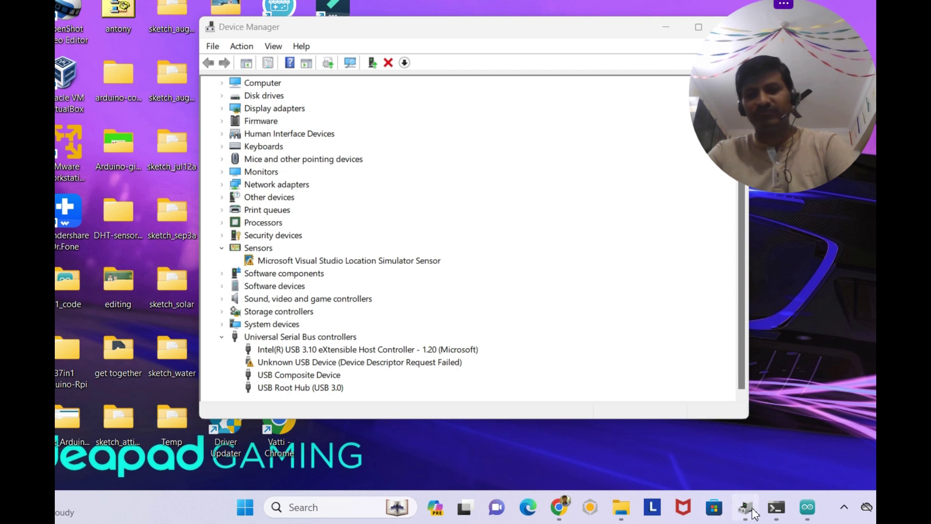
Scroll through the Device Manager tree to review all device categories.
{"action": "scroll", "coordinate": [349, 257], "scroll_direction": "up", "scroll_amount": 2}
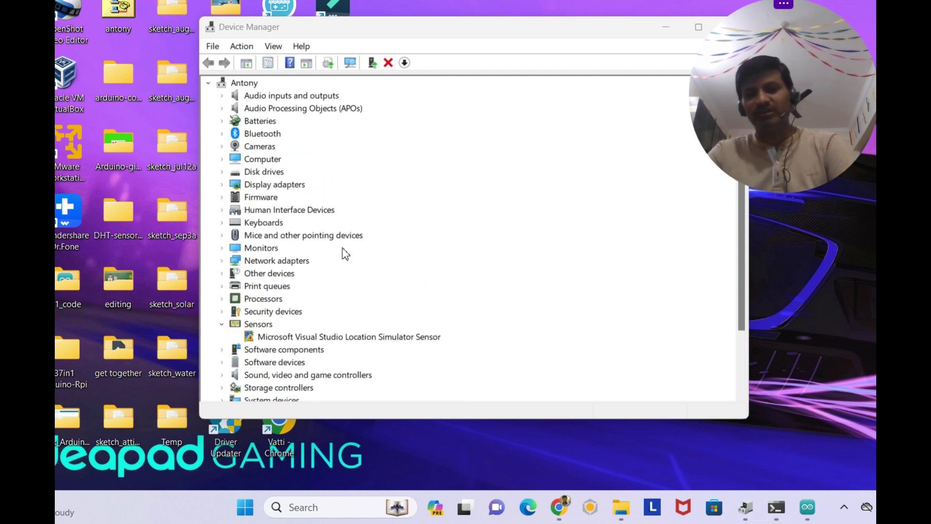
{"action": "scroll", "coordinate": [297, 220], "scroll_direction": "down", "scroll_amount": 1}
{"action": "scroll", "coordinate": [339, 241], "scroll_direction": "up", "scroll_amount": 1}
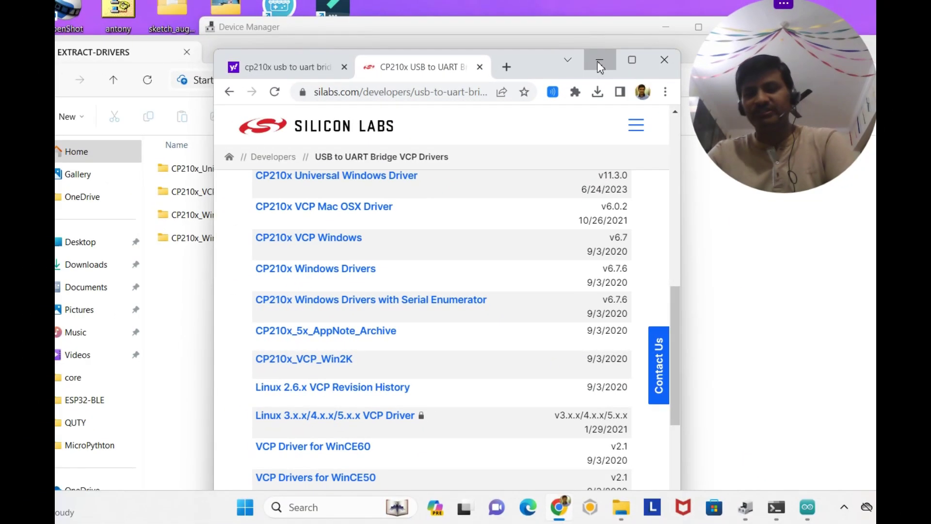
Minimise Chrome to reveal the EXTRACT-DRIVERS folder with its four CP210x driver folders.
{"action": "left_click", "coordinate": [597, 60]}
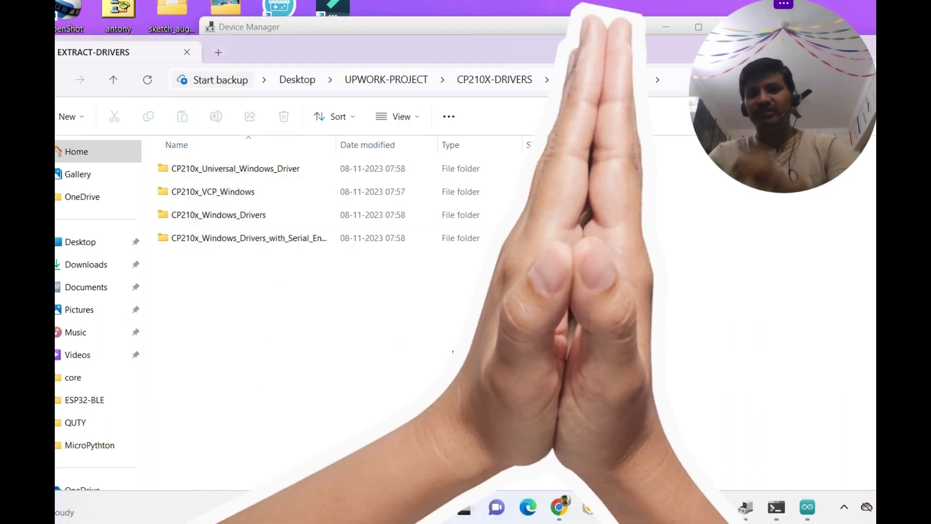